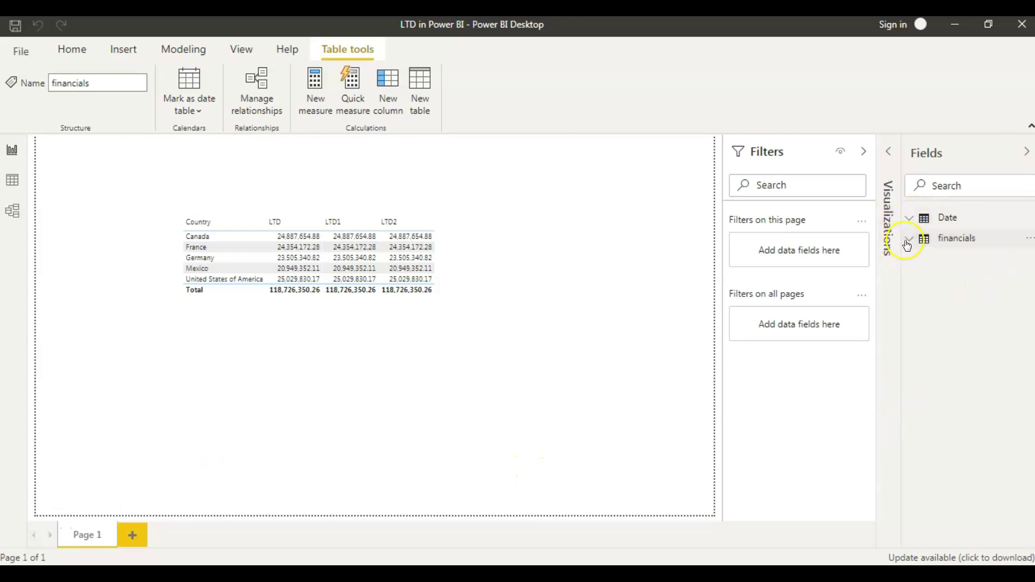
Expand and then collapse the financials table's field list in the Fields pane.
left_click(909, 239)
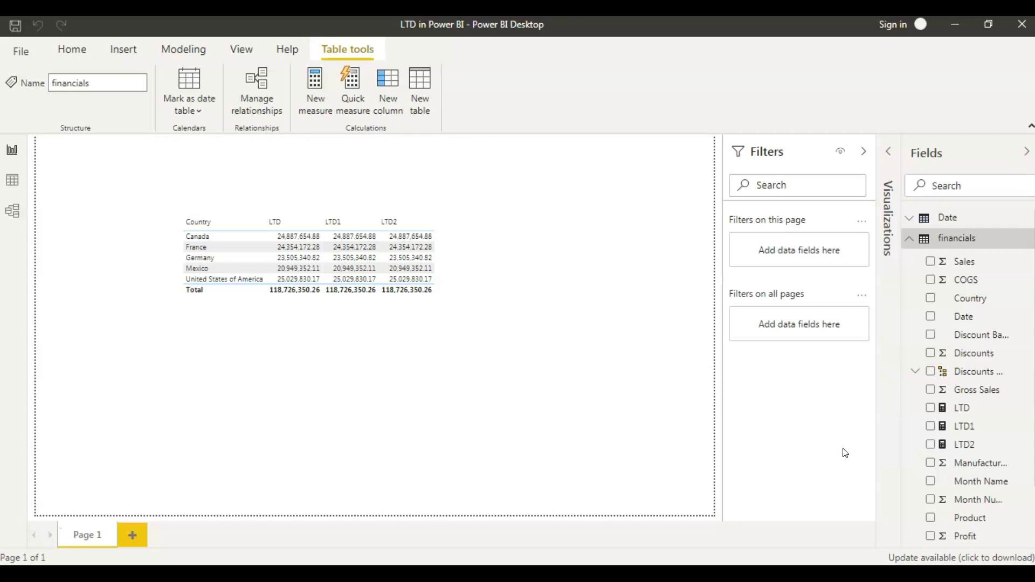
left_click(909, 243)
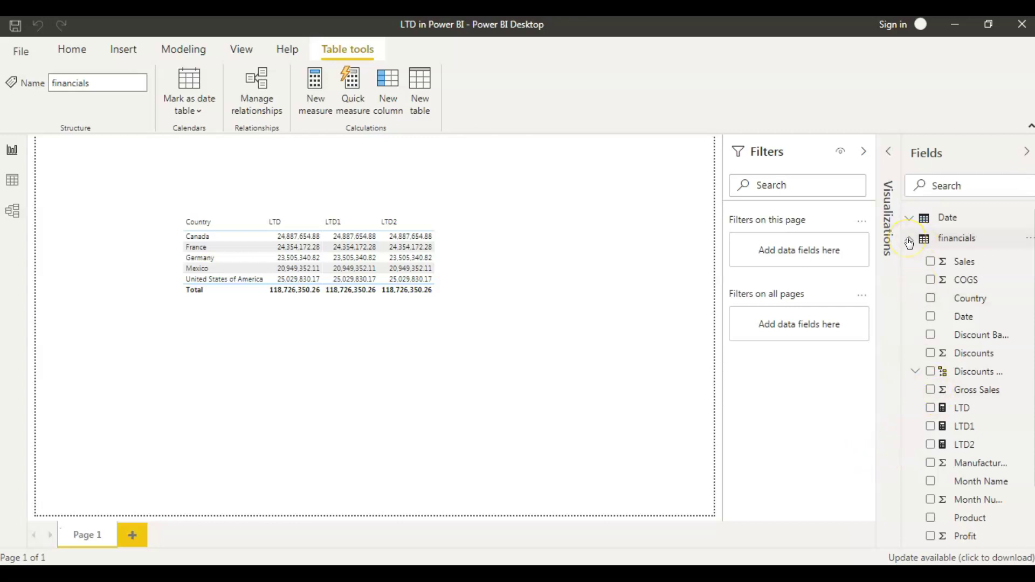
left_click(909, 241)
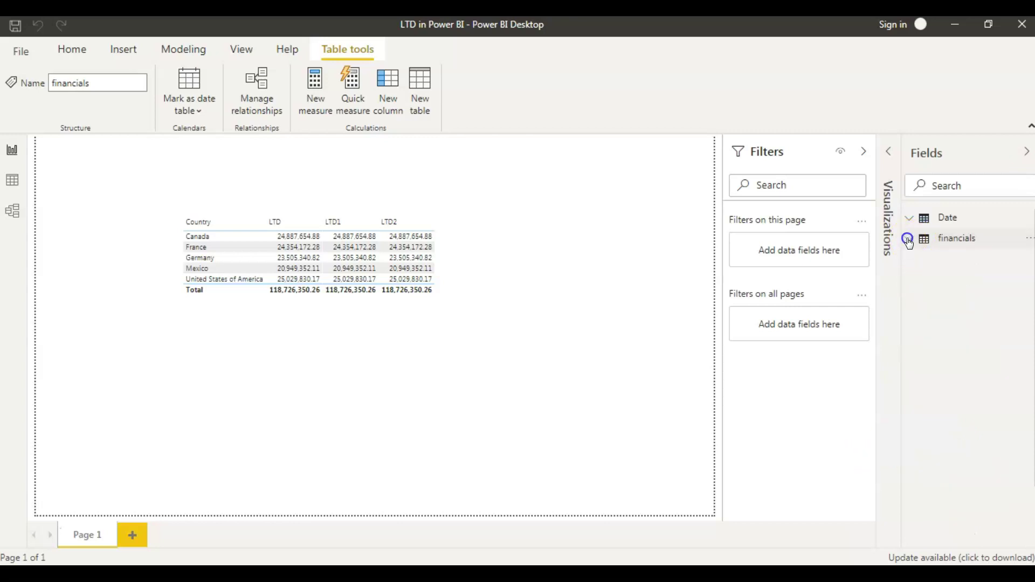
left_click(170, 345)
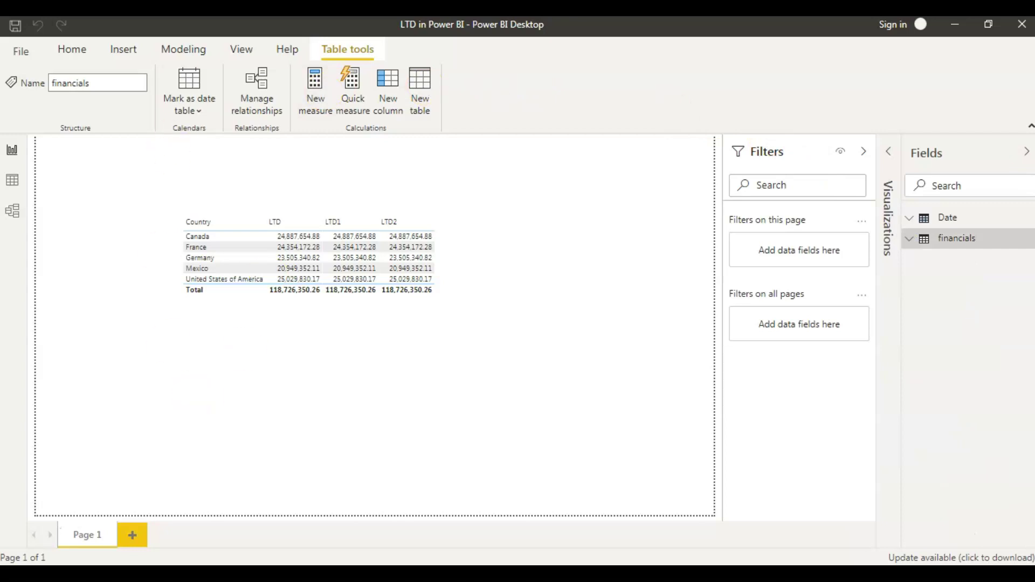
Create an entered-data table renamed from Table to MeasureTable and load it.
left_click(74, 49)
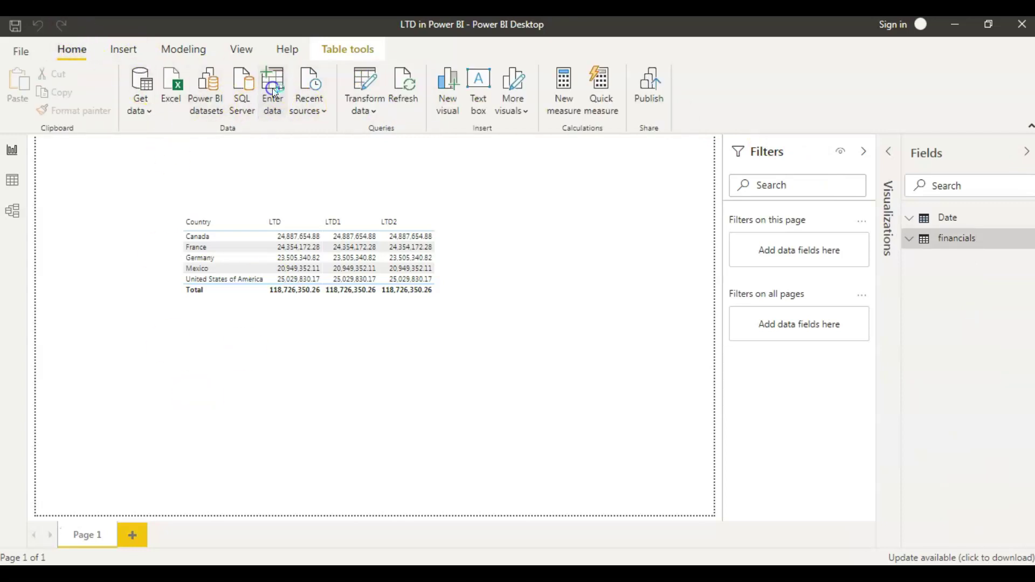
left_click(275, 92)
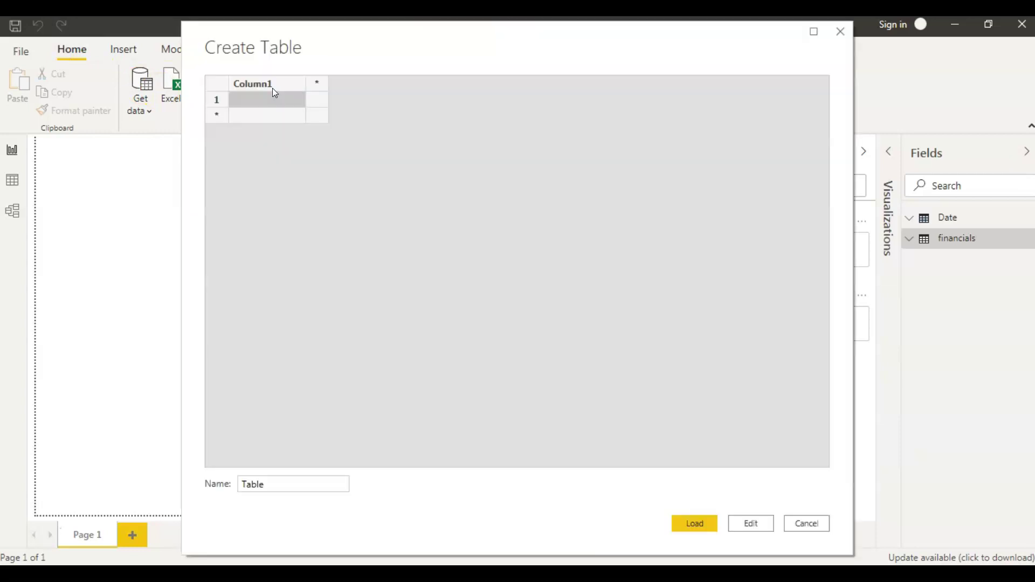
left_click(268, 483)
left_click_drag(268, 483, 241, 481)
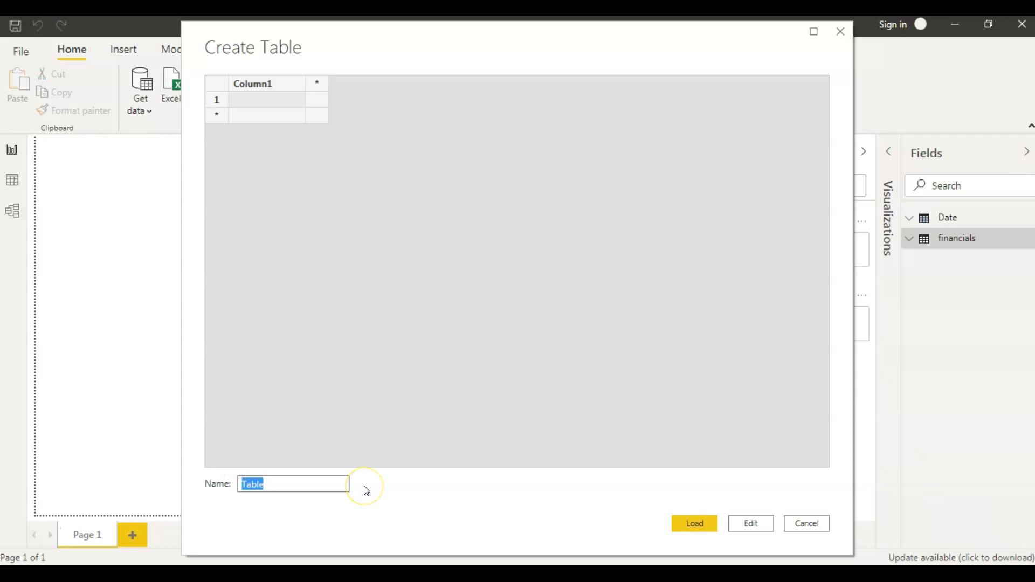
type("MeasureTable")
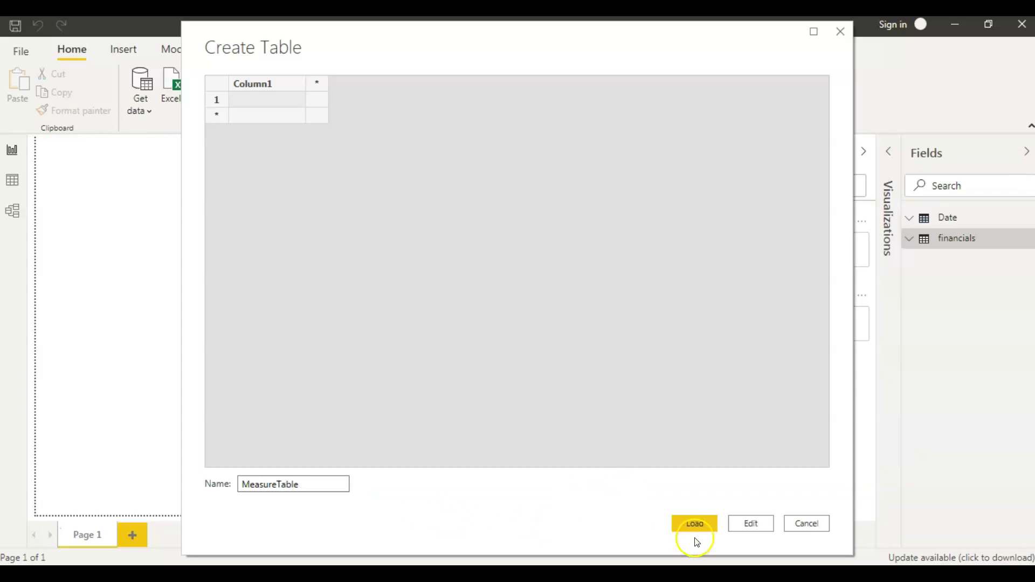
left_click(694, 524)
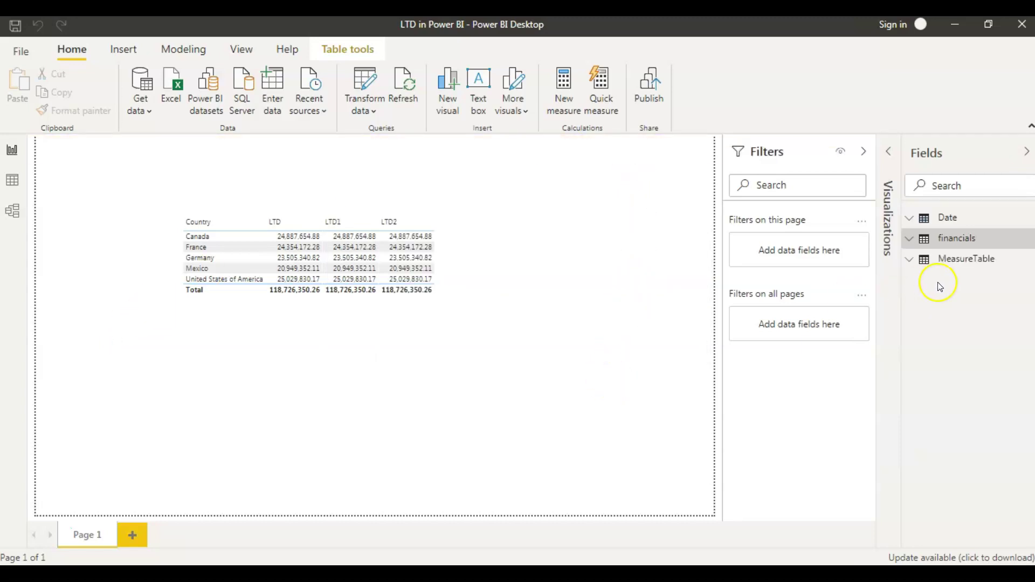
Change the LTD measure's Home table from financials to MeasureTable.
left_click(910, 261)
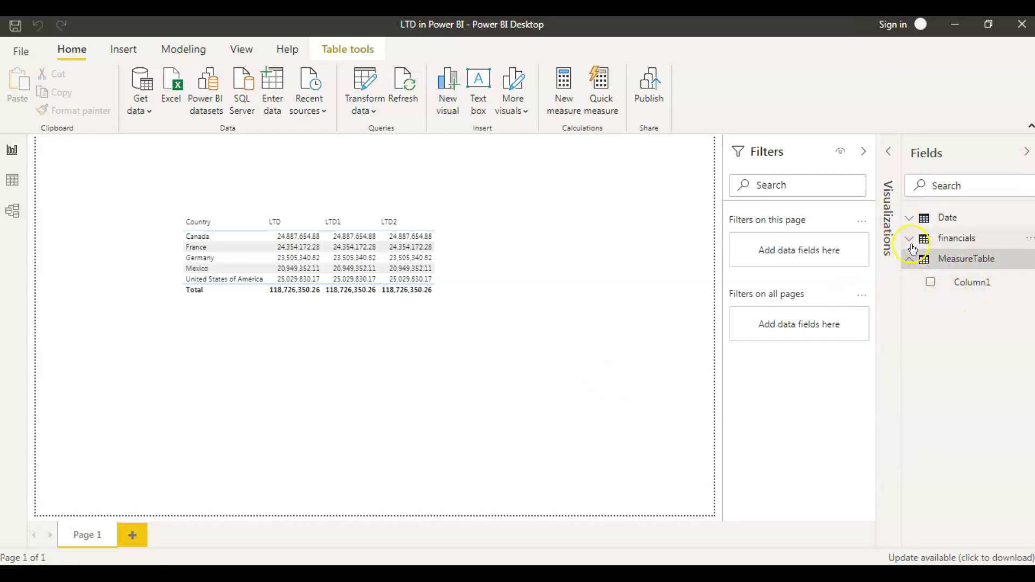
left_click(910, 238)
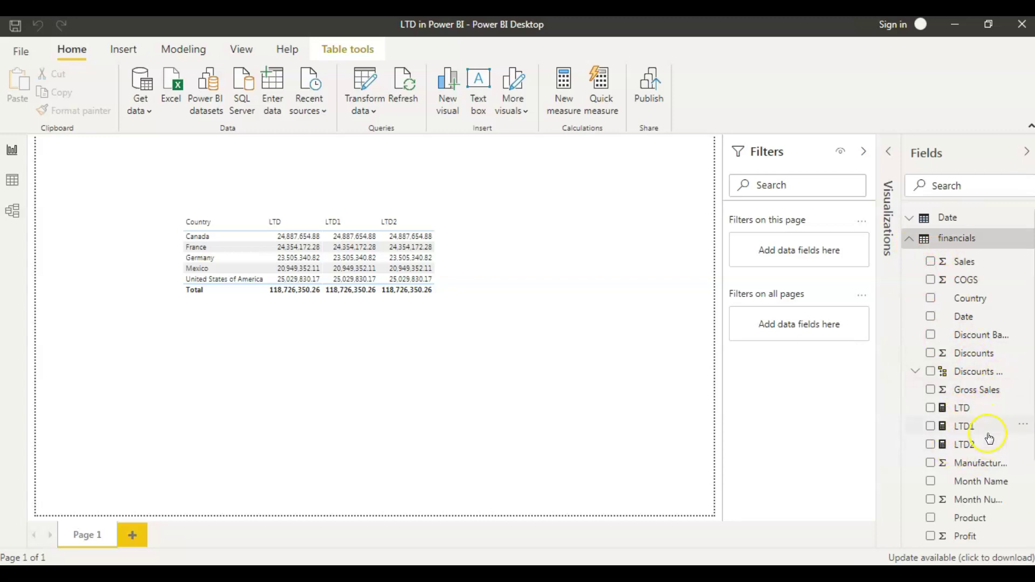
left_click(968, 413)
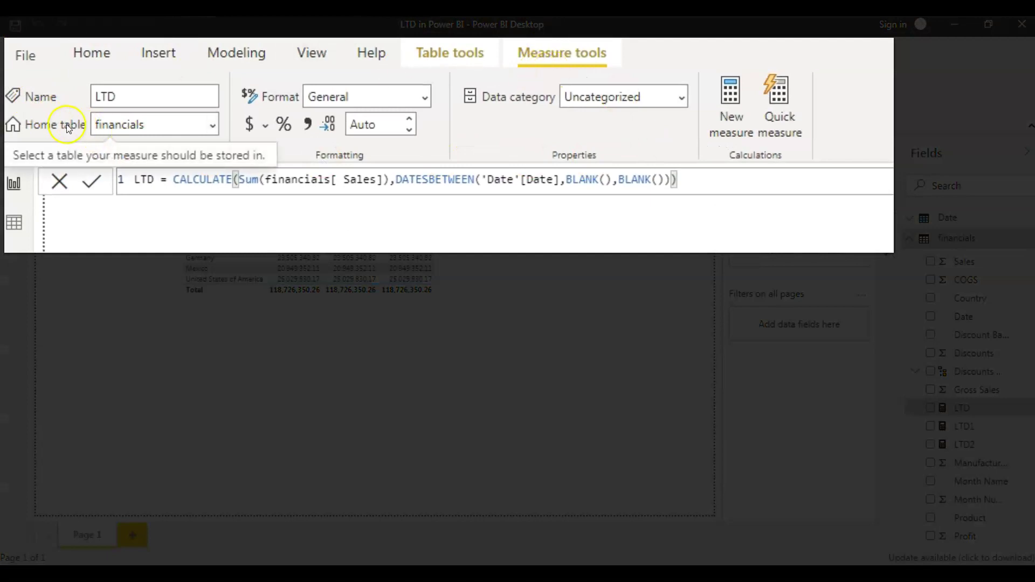
left_click(166, 125)
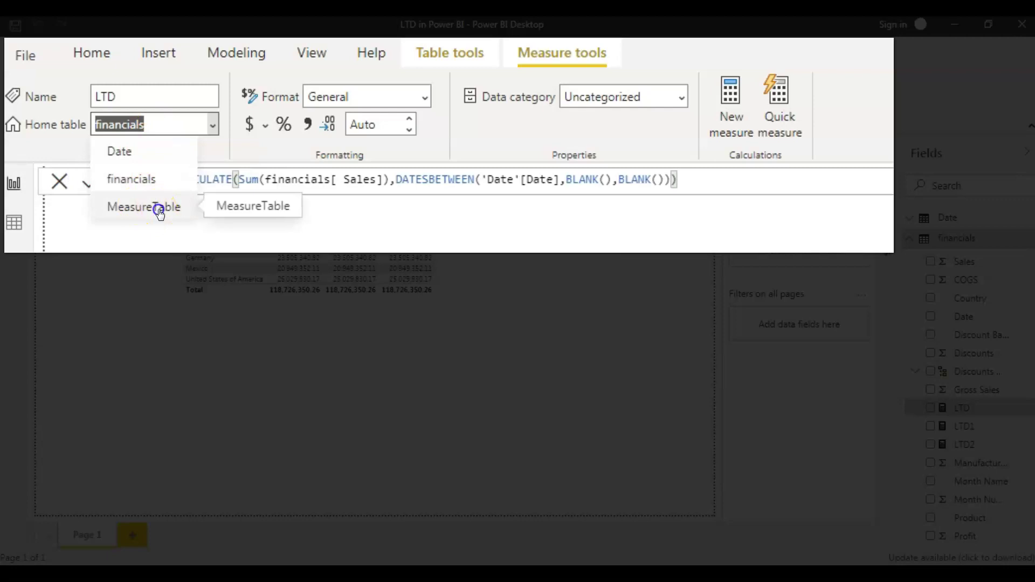
left_click(157, 210)
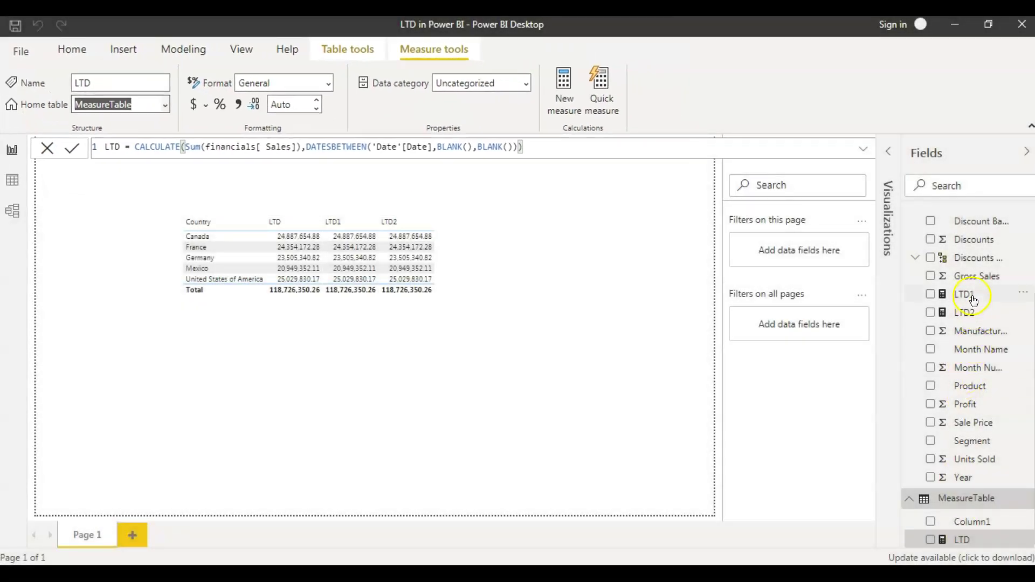
Set the Home table of both LTD1 and LTD2 to MeasureTable.
left_click(970, 295)
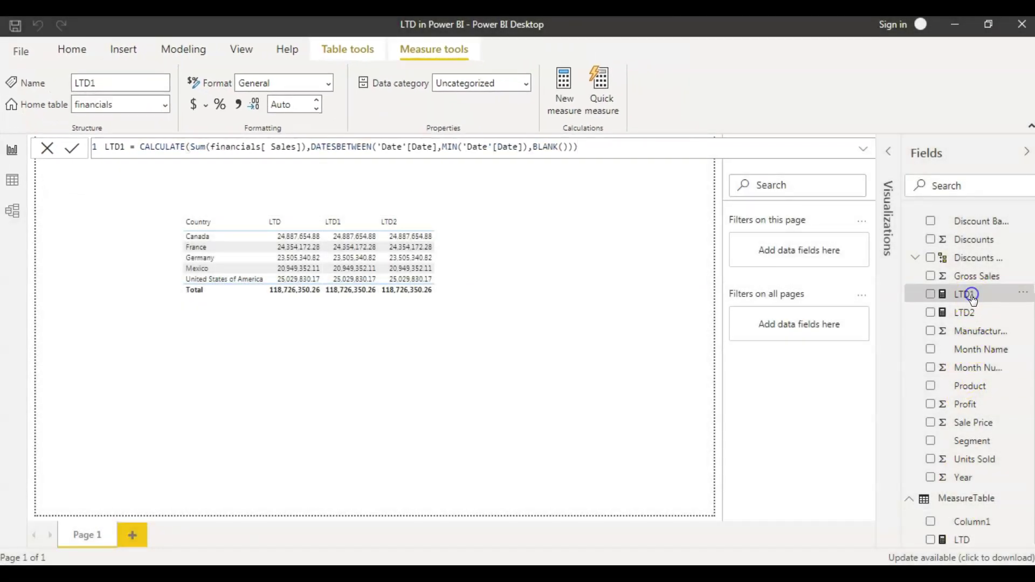
left_click(165, 104)
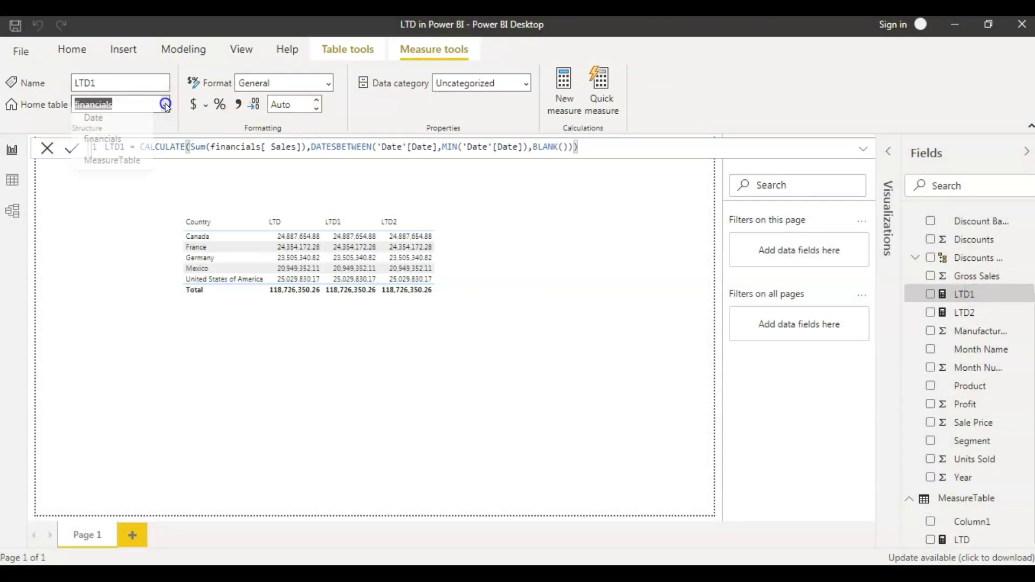
left_click(120, 170)
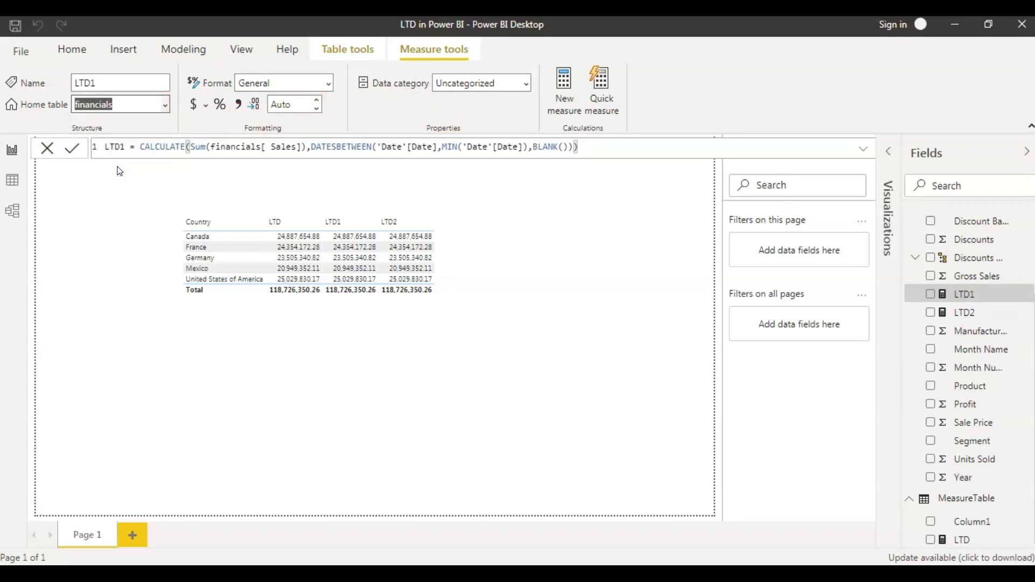
left_click(1023, 332)
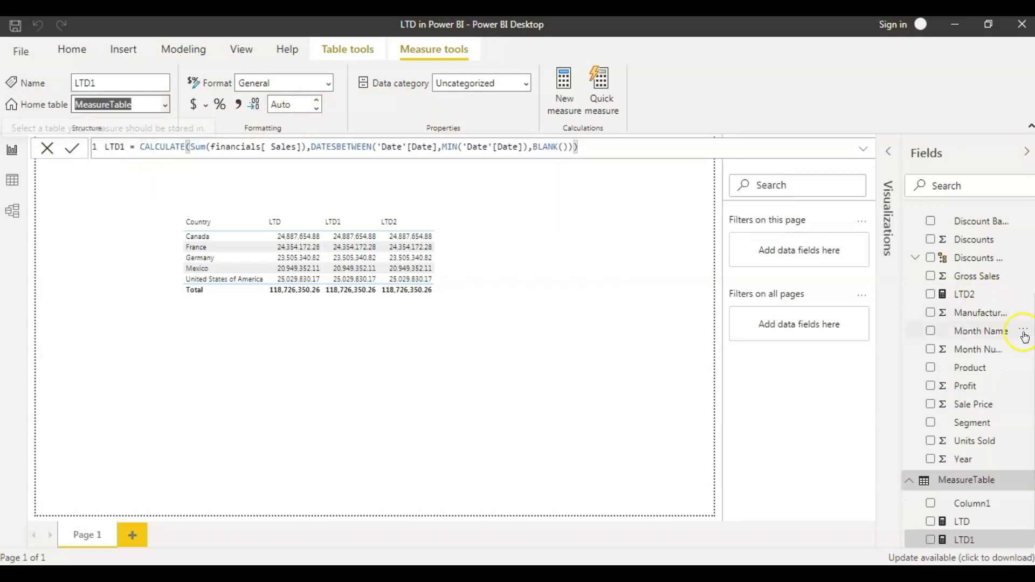
left_click(965, 295)
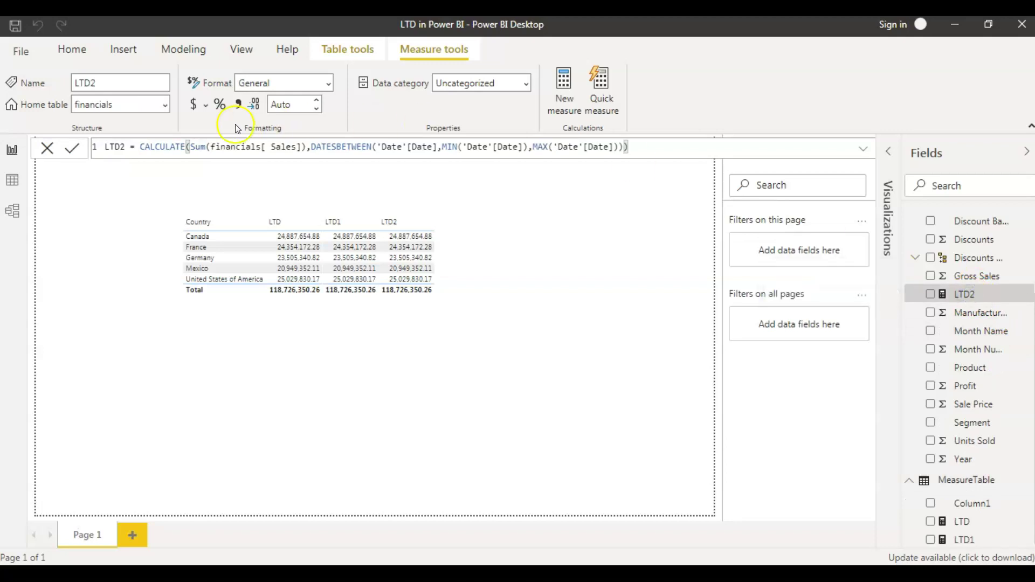
left_click(165, 106)
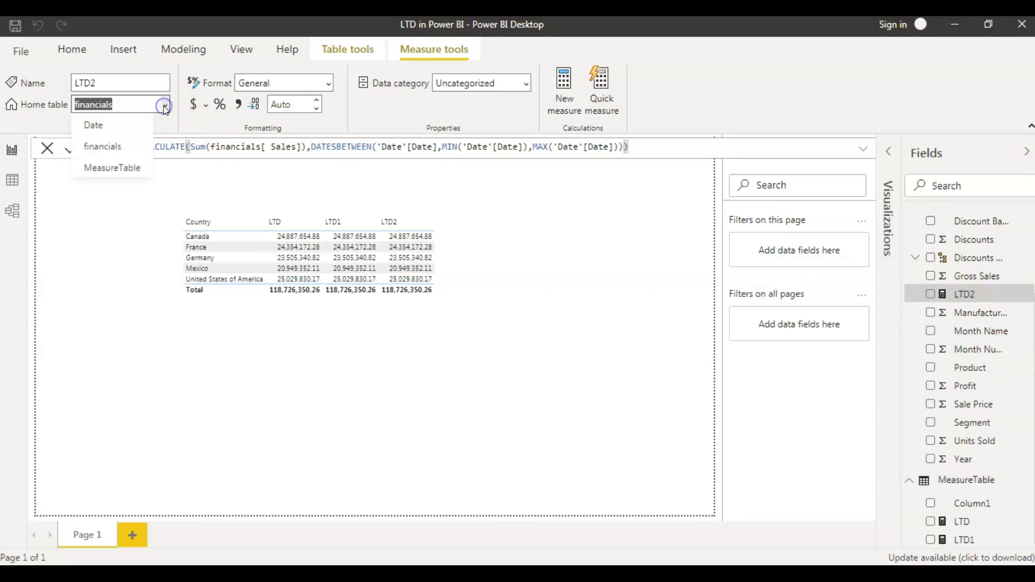
left_click(125, 171)
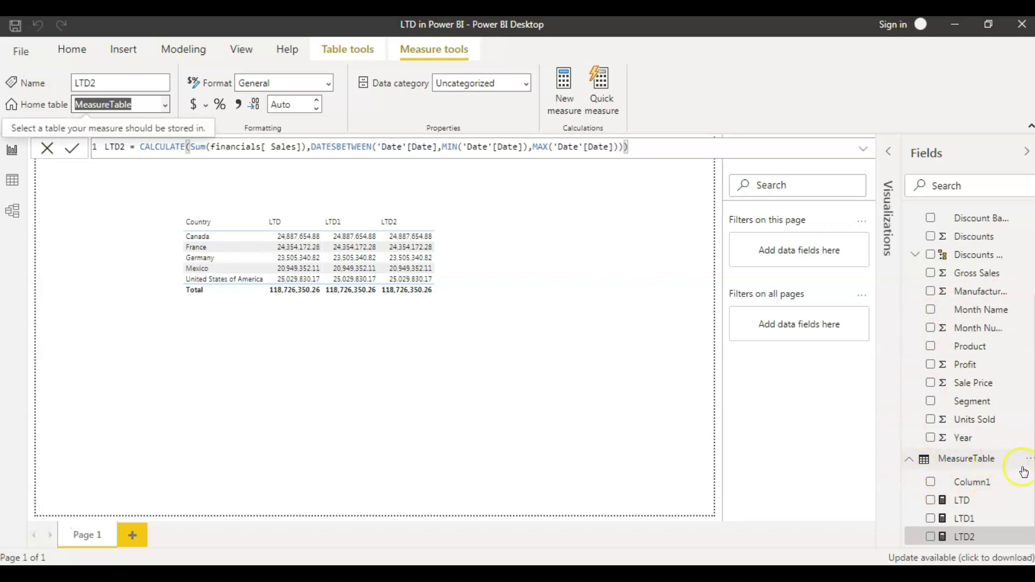
Hide the placeholder Column1 in MeasureTable and collapse the financials table.
left_click(974, 483)
left_click(1022, 482)
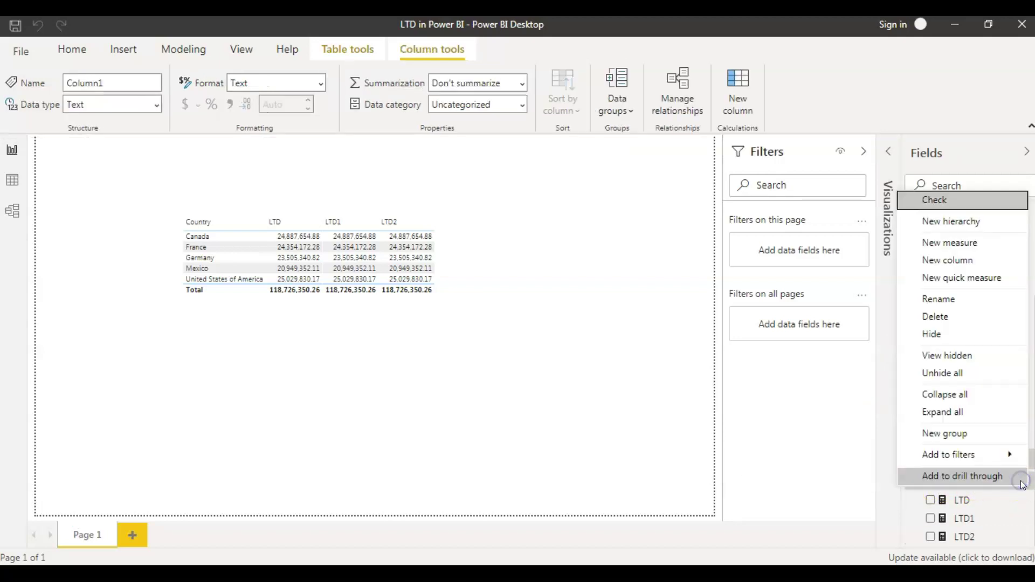
left_click(949, 335)
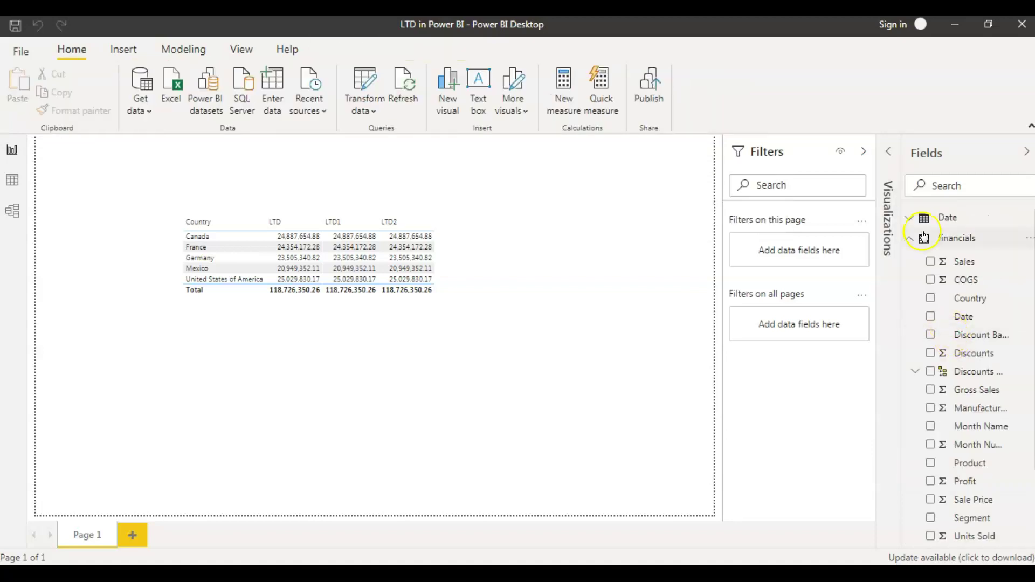
left_click(908, 242)
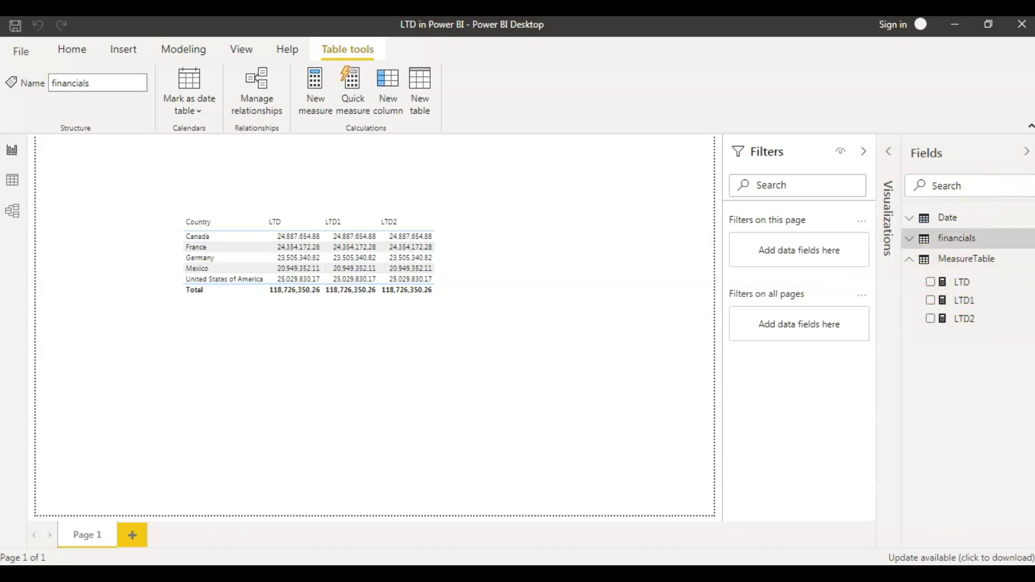
Collapse and restore the Fields pane so MeasureTable moves to the top, then expand it.
left_click(1026, 155)
left_click(1027, 155)
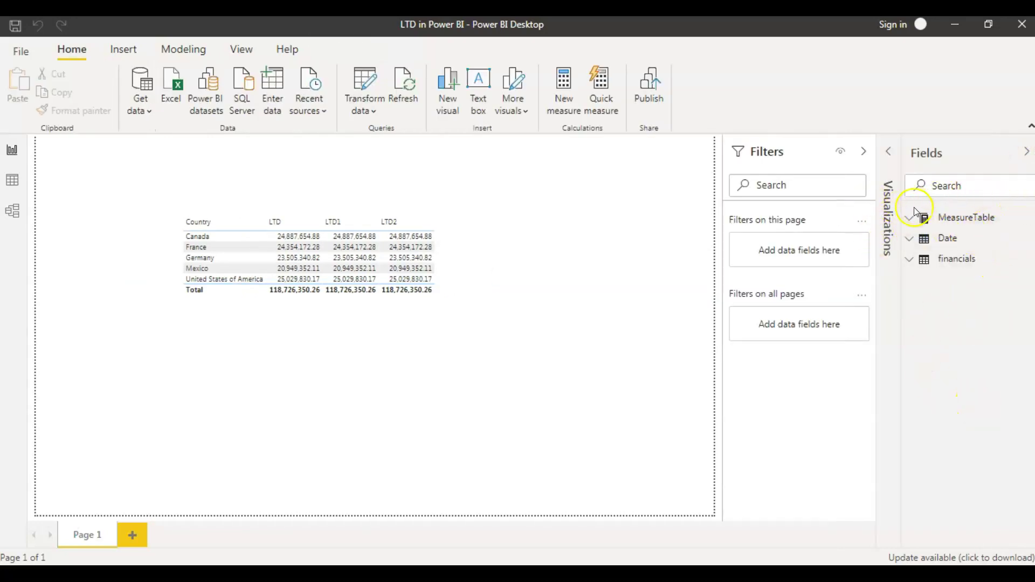
mouse_move(1030, 219)
left_click(909, 220)
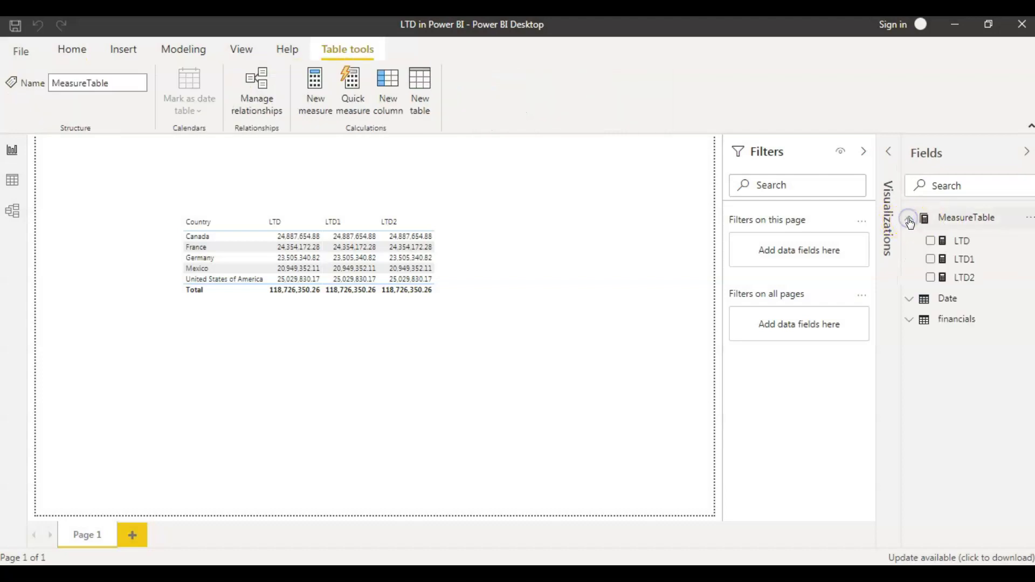
In Model view, give the LTD measure the display folder 'LTD version 1 and 2'.
left_click(13, 212)
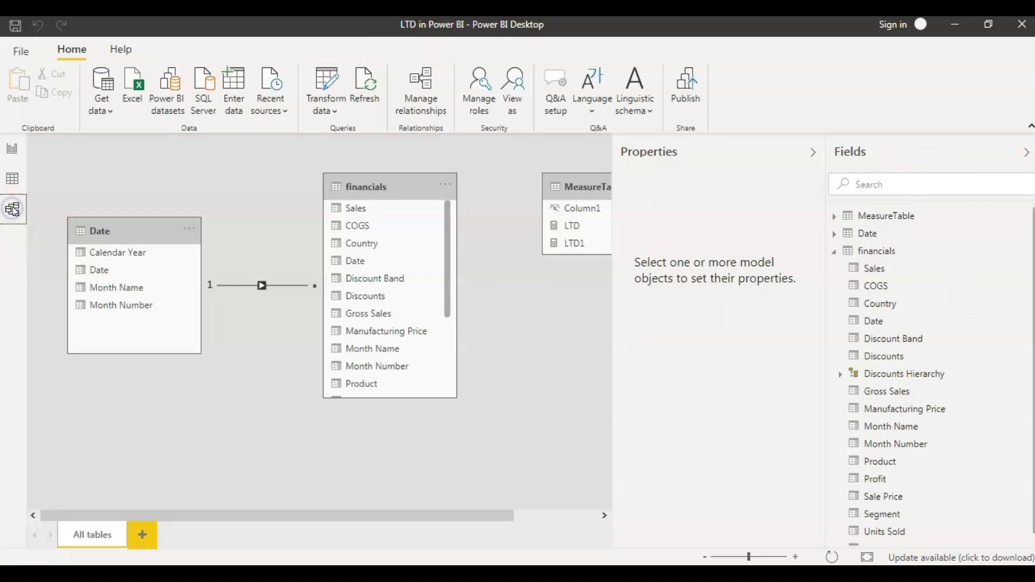
left_click_drag(418, 519, 486, 519)
left_click(530, 186)
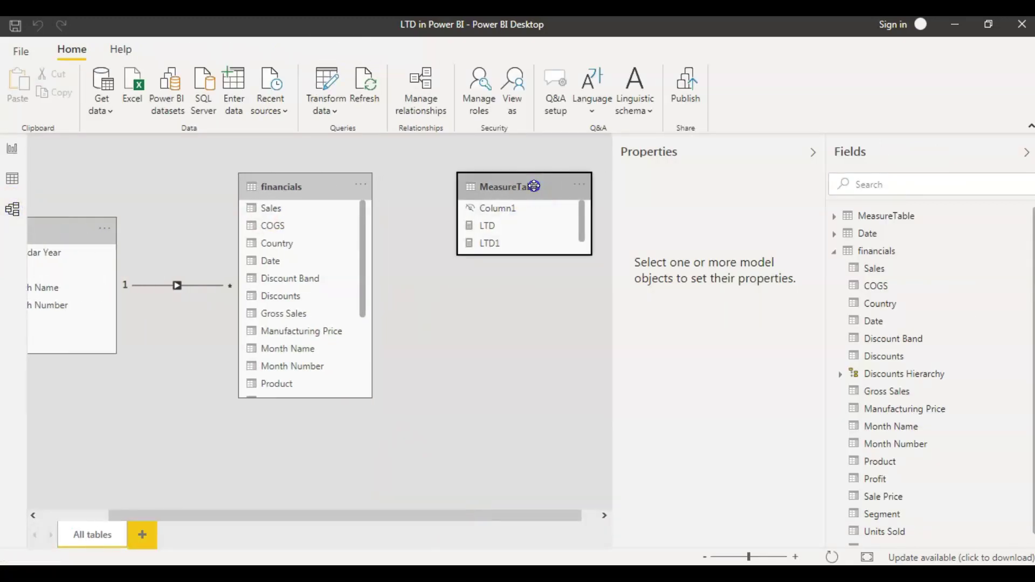
left_click(496, 227)
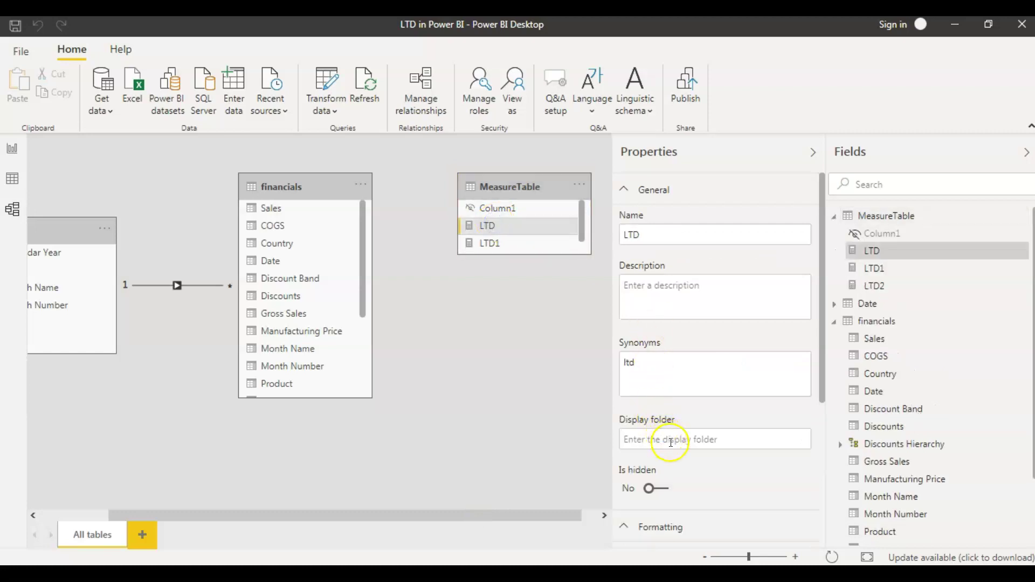
left_click(667, 440)
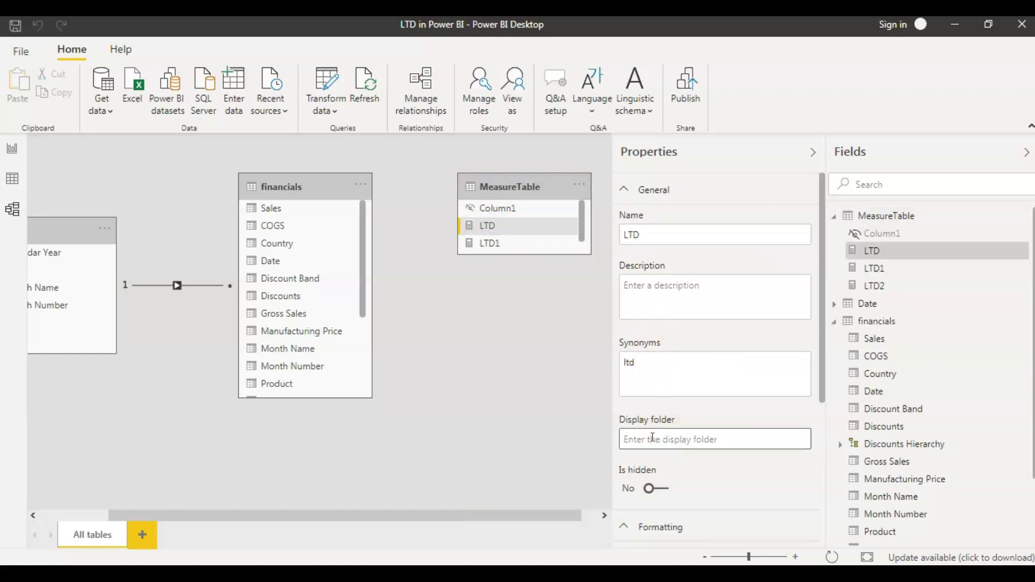
type("LTD version 1 and 2")
left_click_drag(705, 440, 627, 437)
key("ctrl+c")
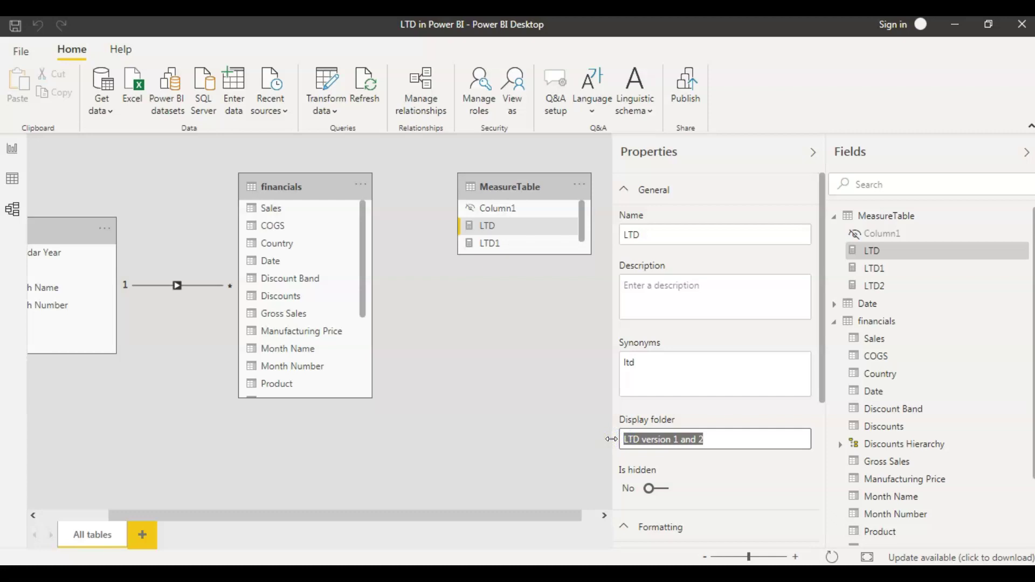
left_click(716, 485)
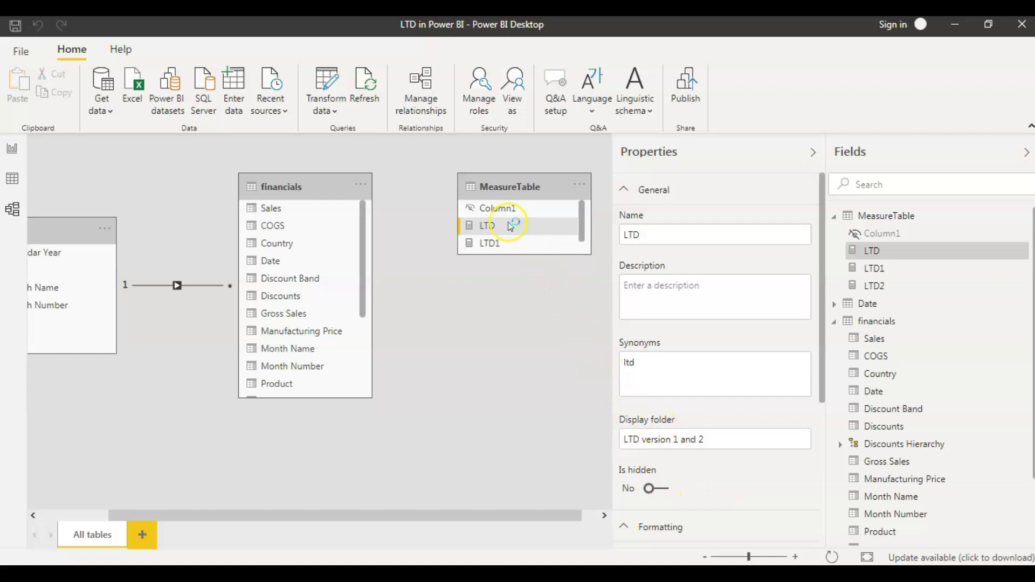
Put LTD1 in the same 'LTD version 1 and 2' display folder.
left_click(468, 243)
left_click(687, 440)
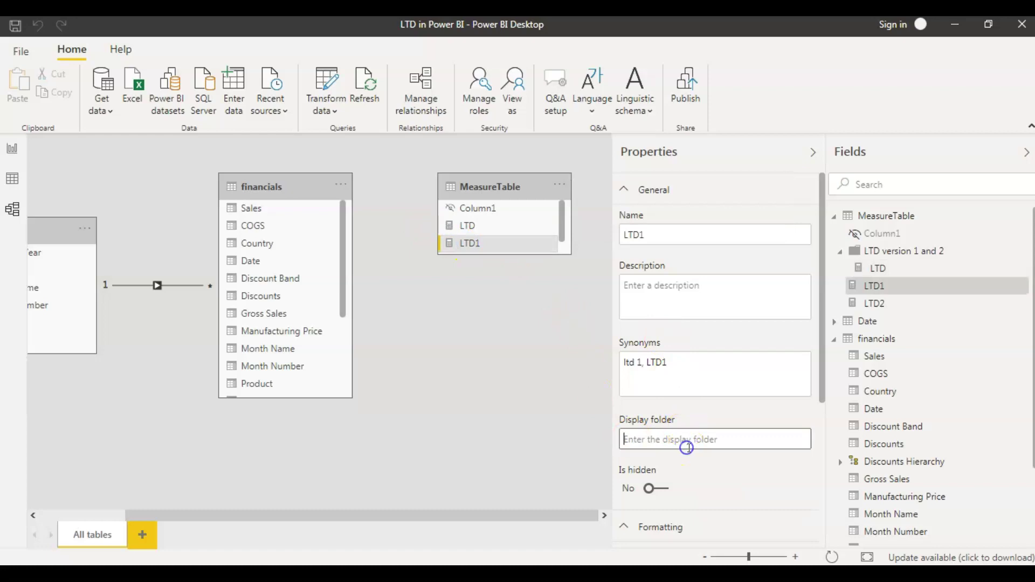
key("ctrl+v")
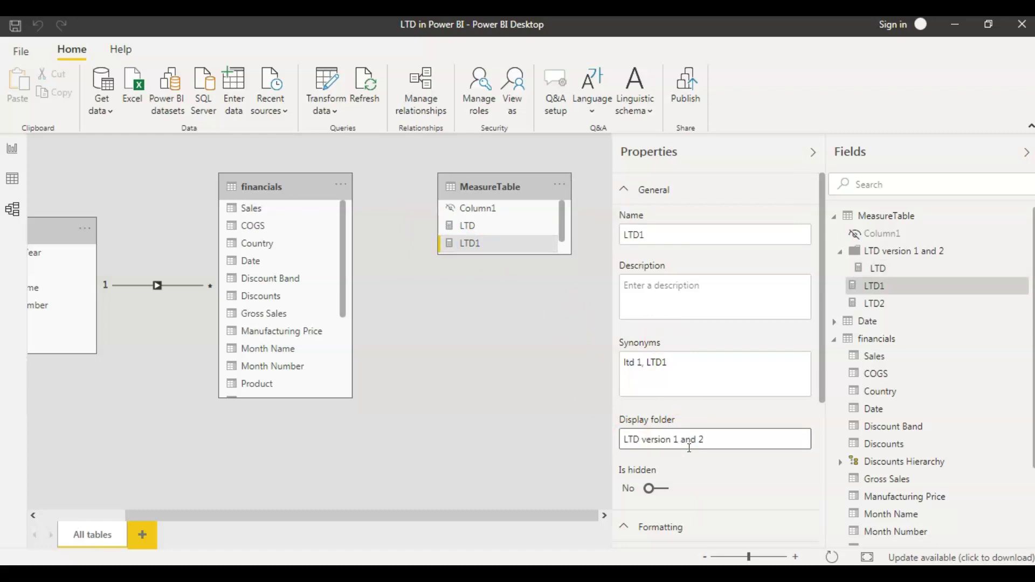
left_click(742, 452)
left_click(735, 465)
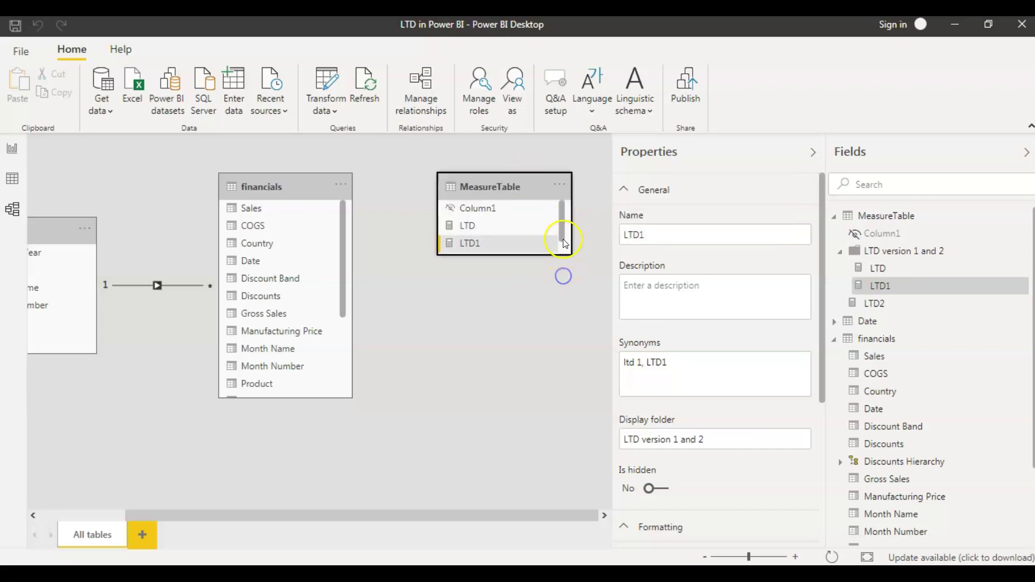
Set LTD2's display folder to 'LTD version 3'.
scroll(561, 243, "down", 1)
left_click(467, 245)
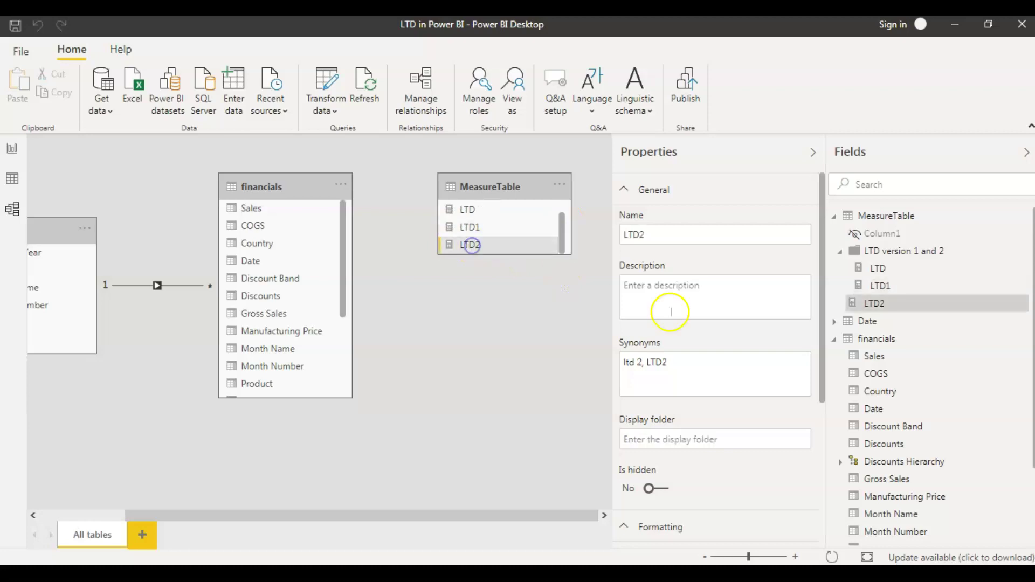
left_click(697, 439)
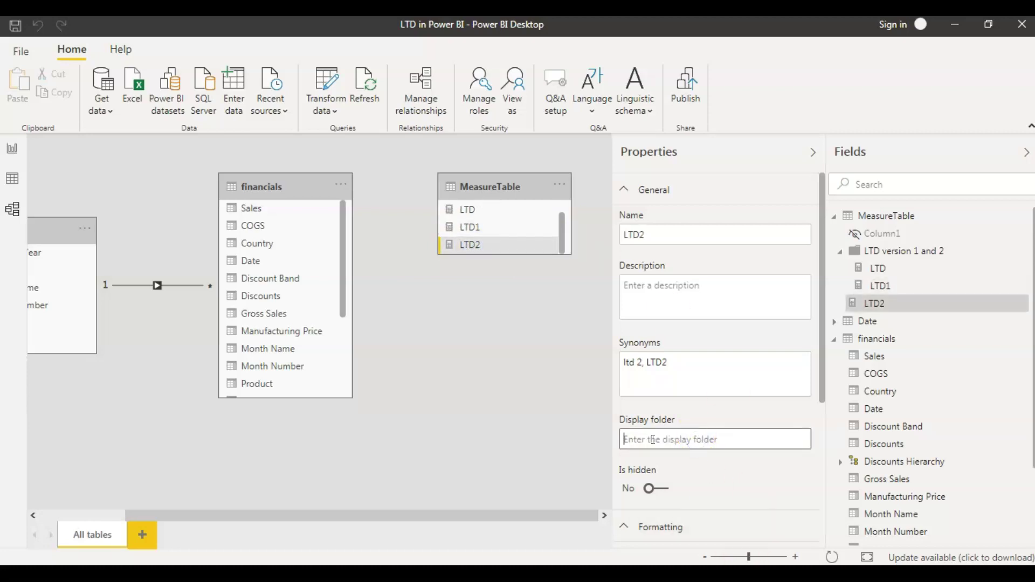
key("ctrl+v")
left_click(733, 481)
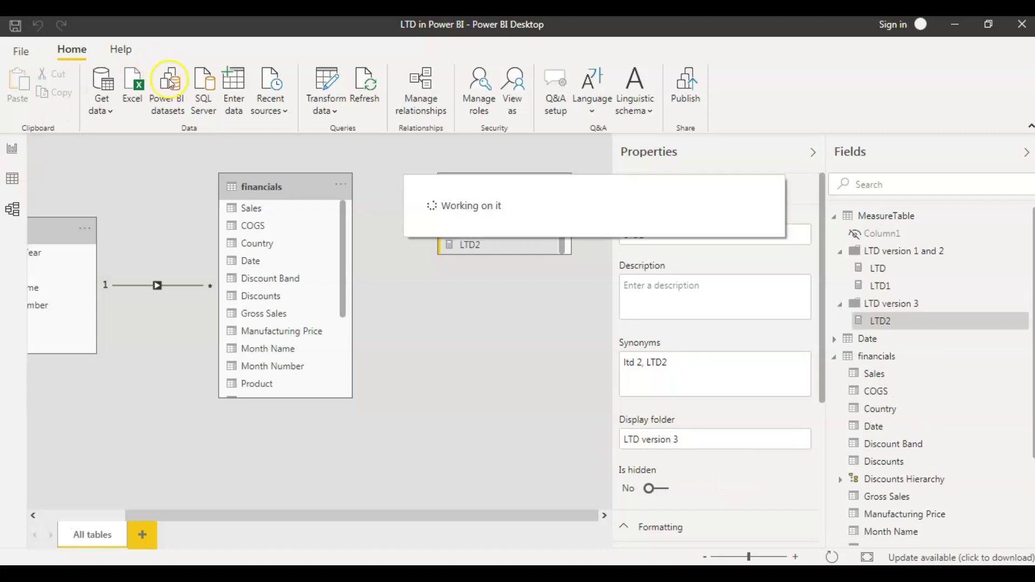
Back in Report view, expand the 'LTD version 1 and 2' and 'LTD version 3' folders.
left_click(13, 150)
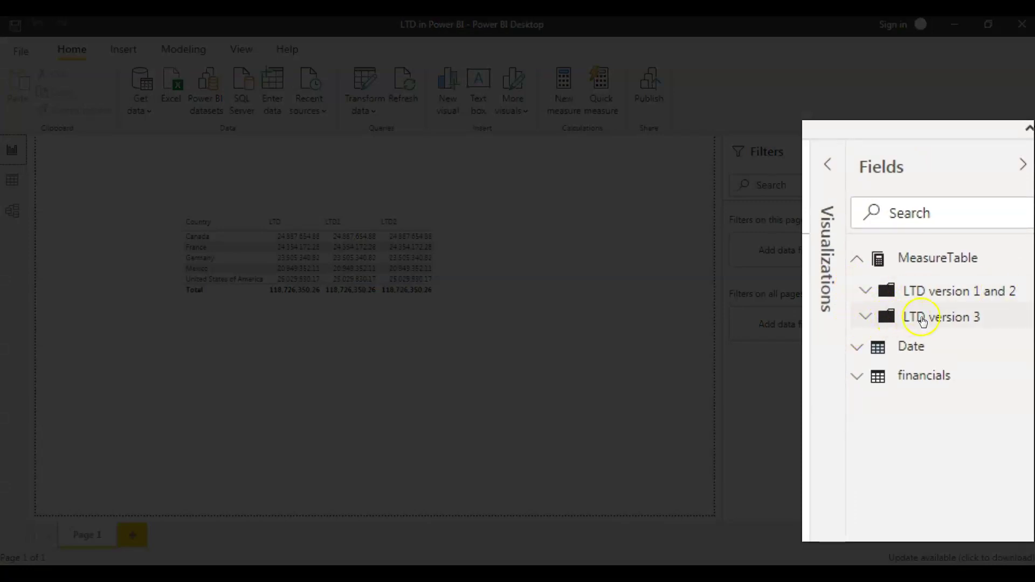
left_click(865, 291)
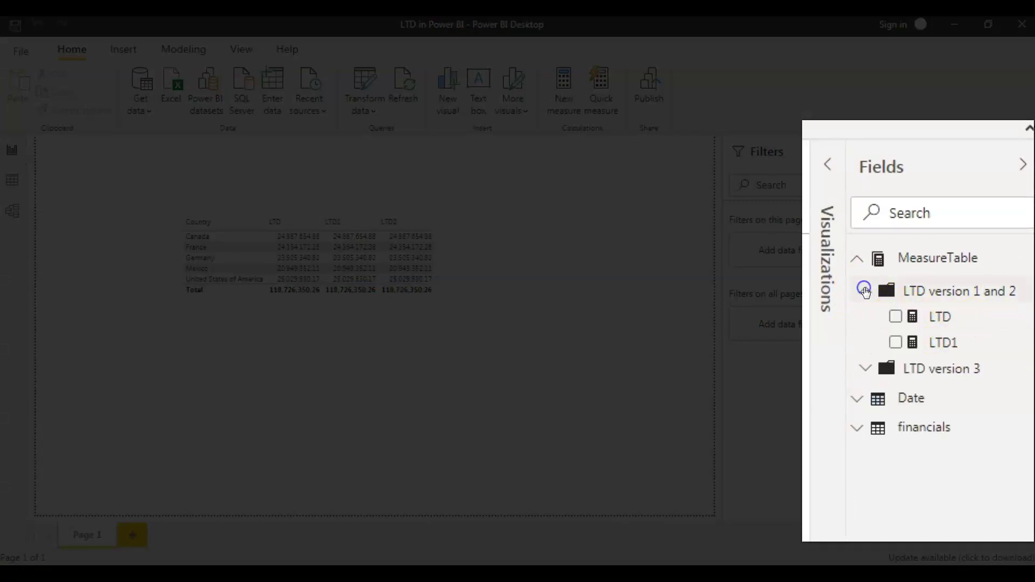
left_click(865, 370)
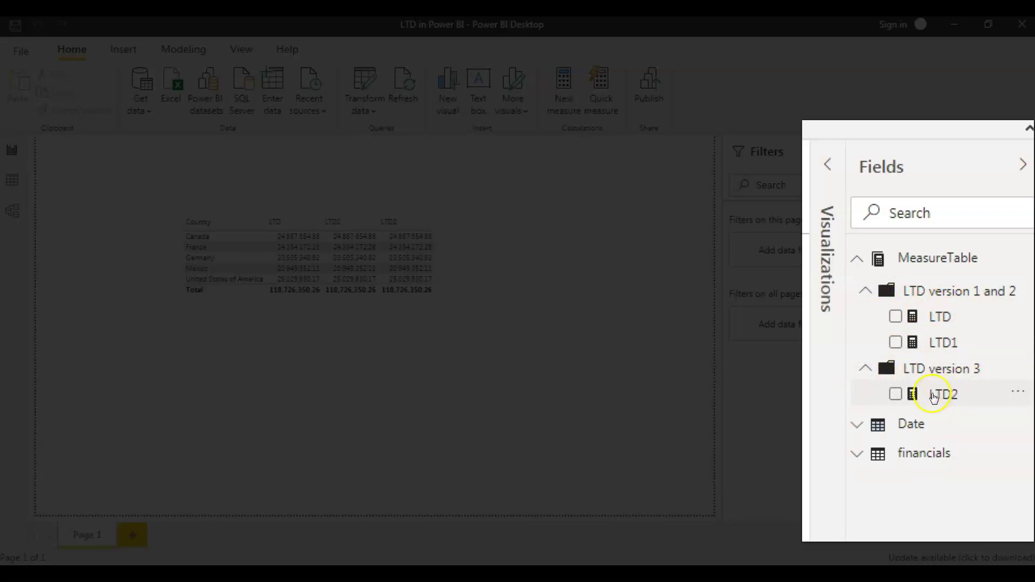